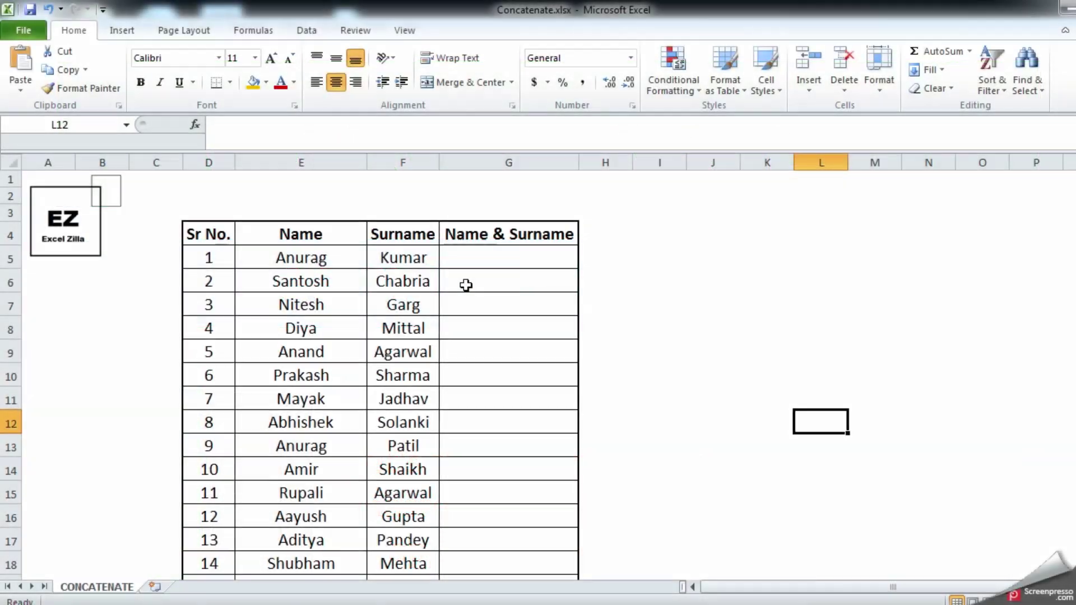
Select cell G5 under the Name & Surname header
click(491, 257)
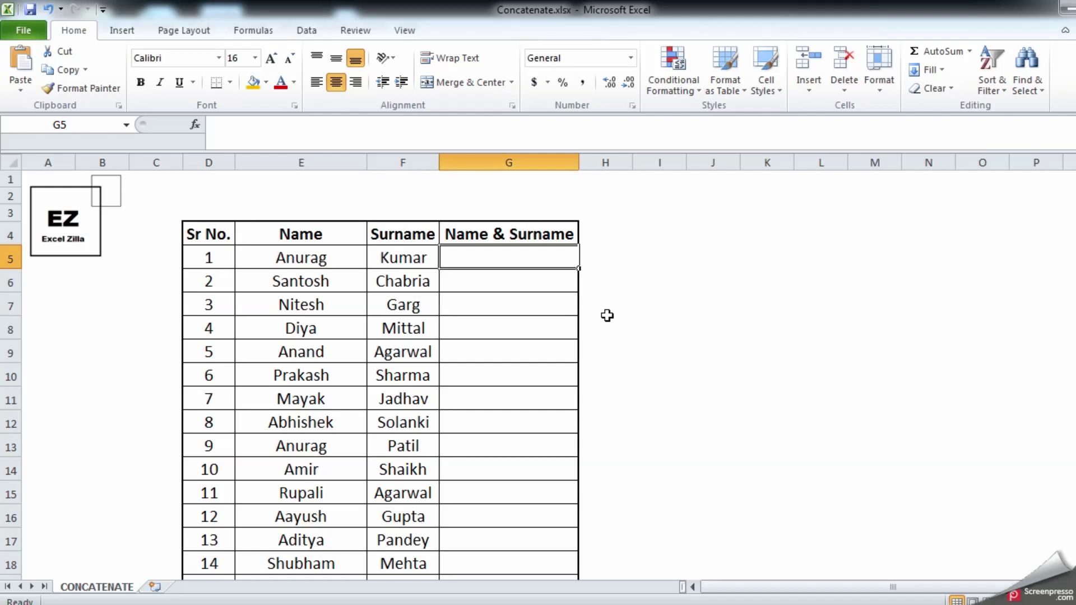
text(=)
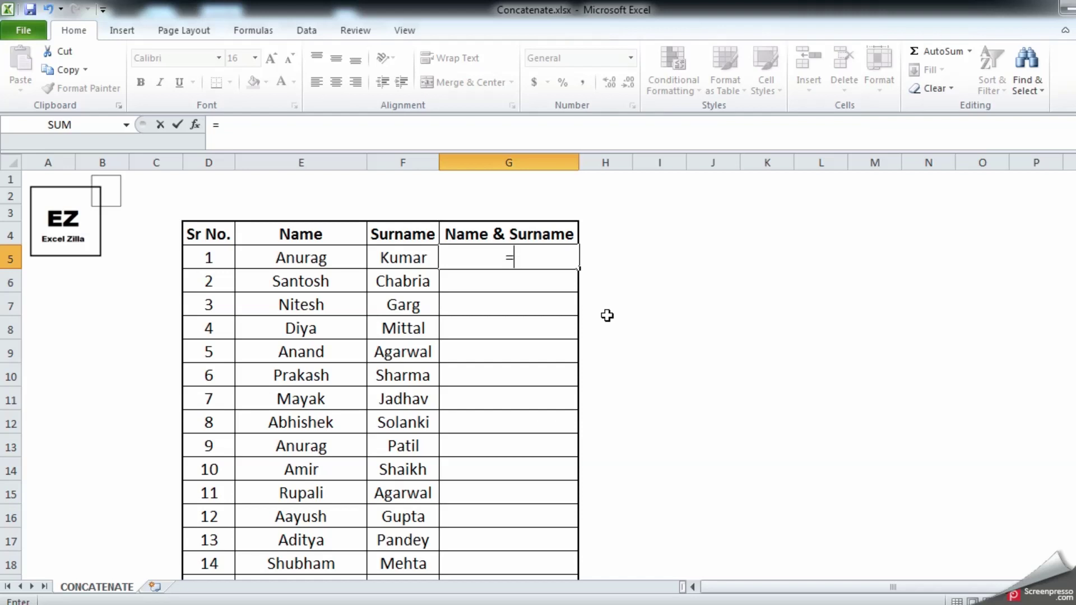
text(CON)
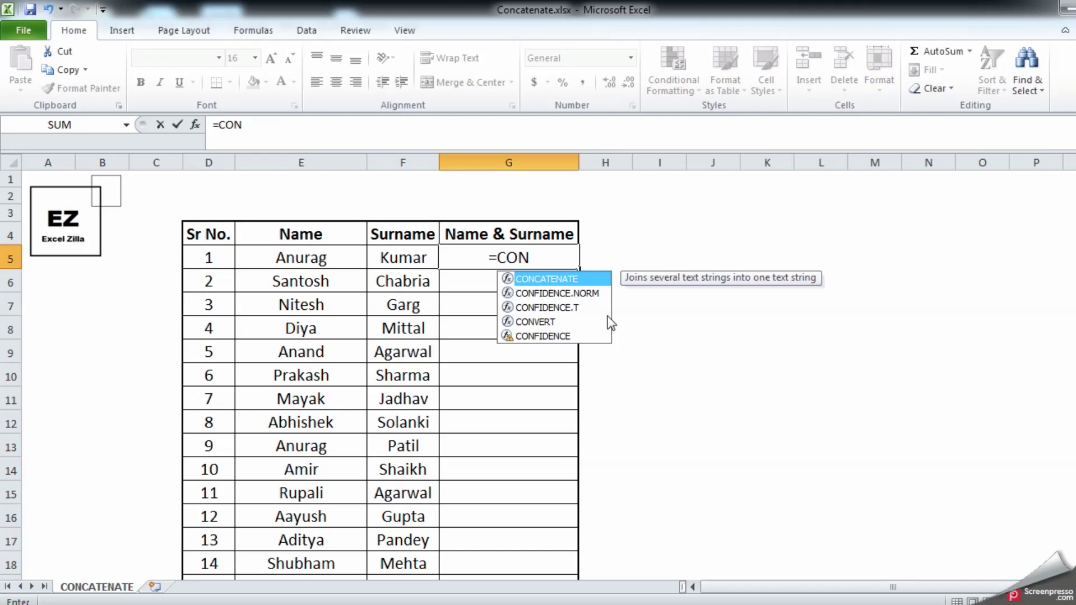
key(Tab)
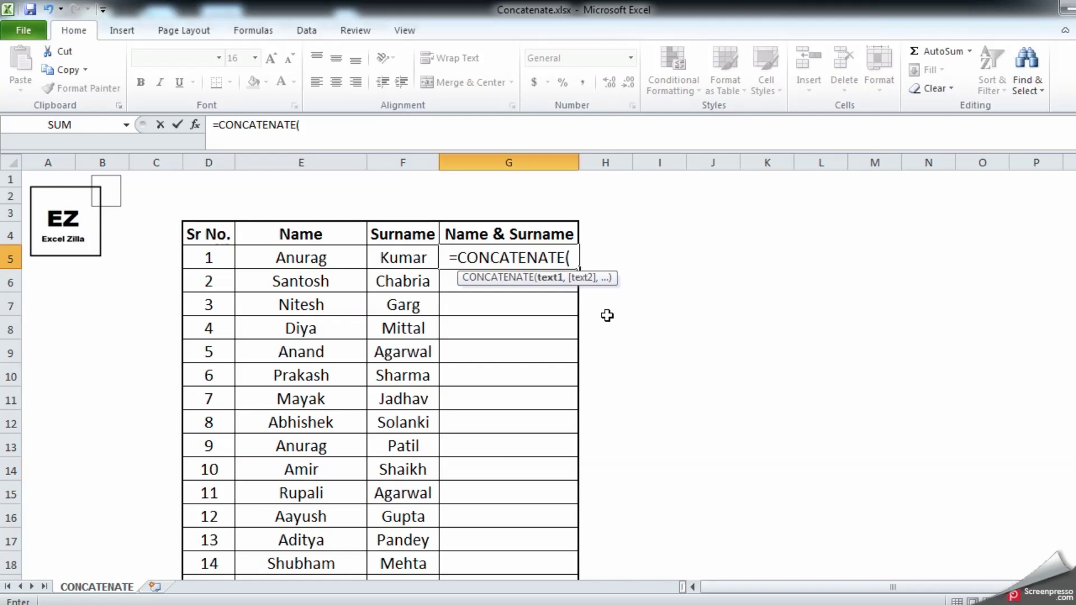
click(343, 256)
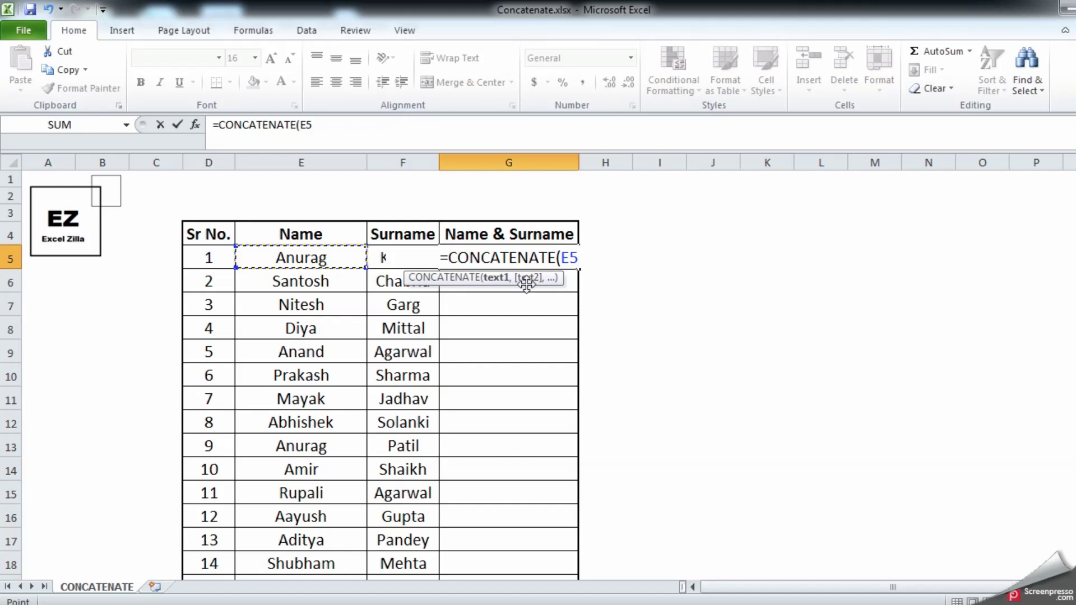
text(,)
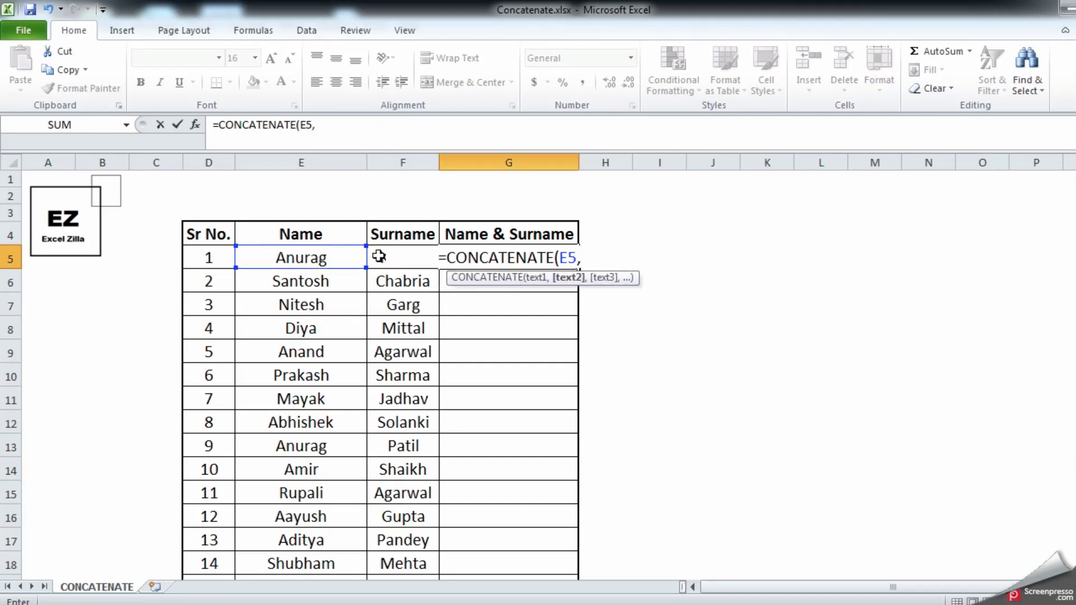
click(380, 256)
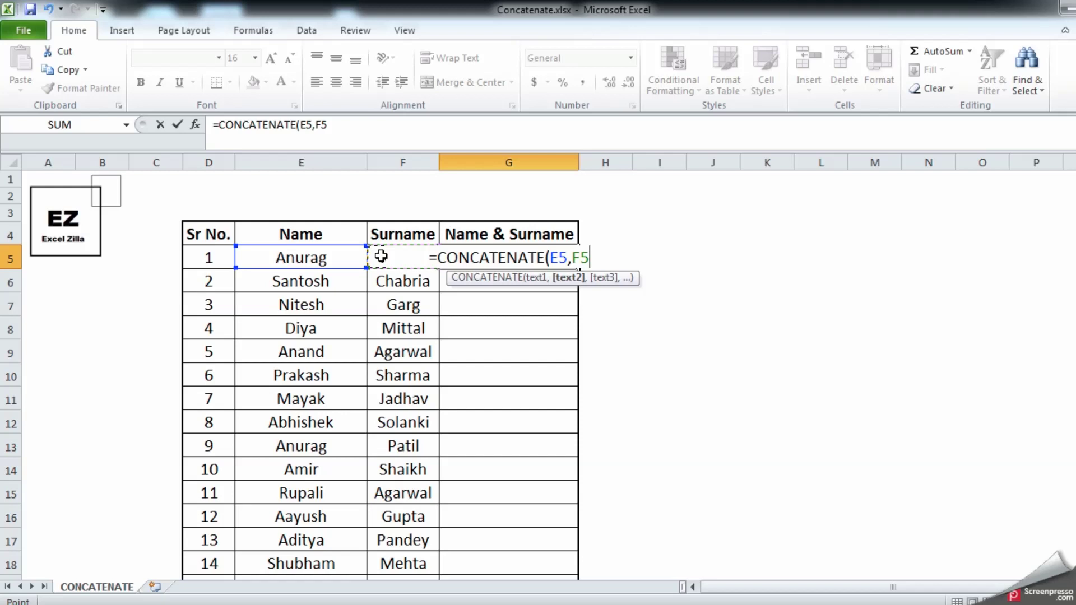
key(Return)
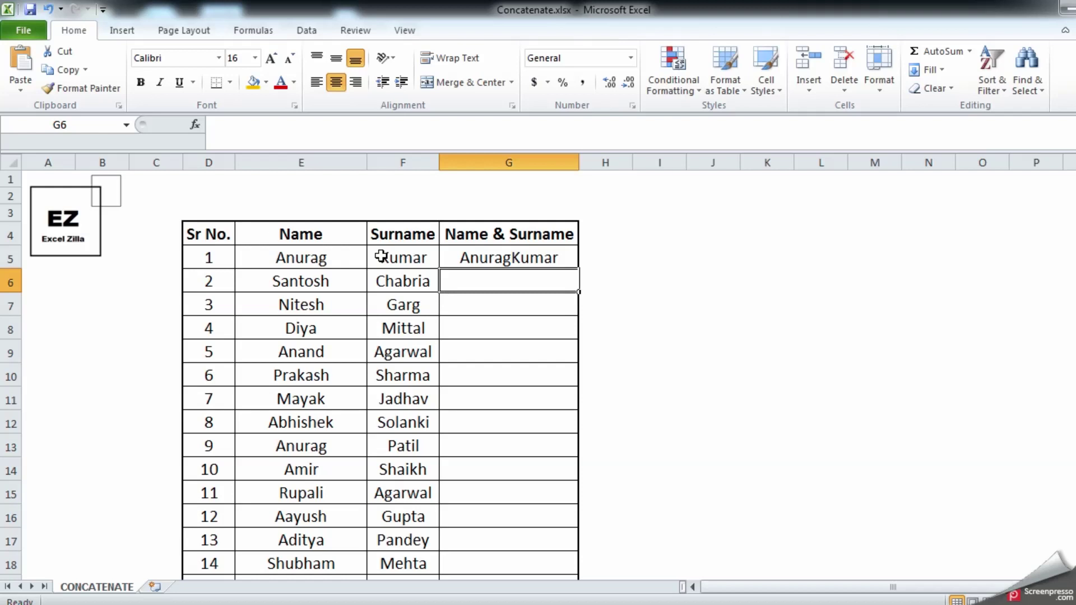
Insert an empty quoted separator "" between E5 and F5 in G5's CONCATENATE formula
key(Up)
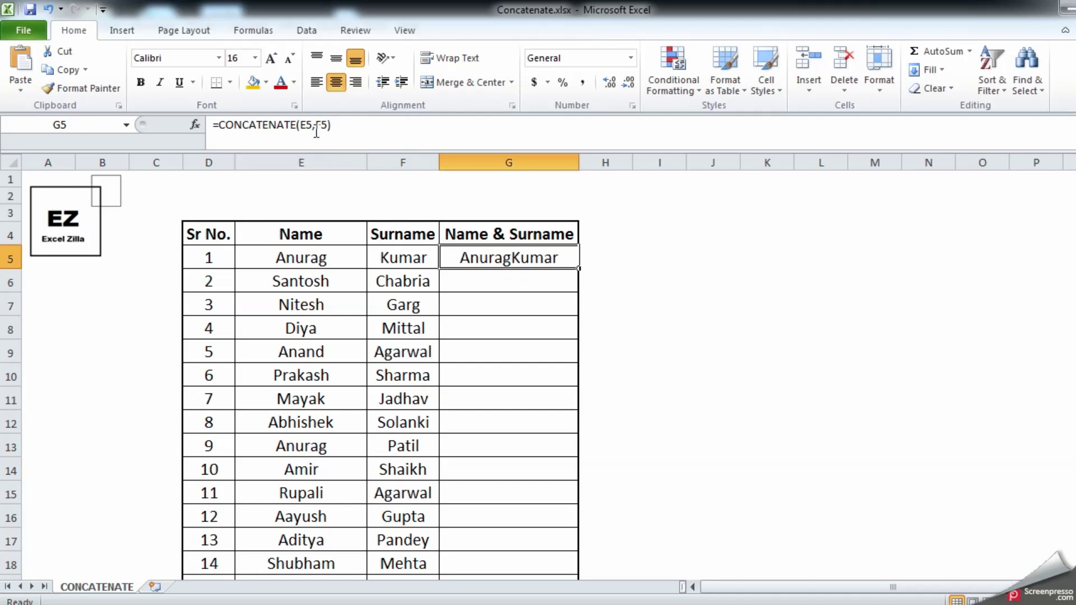
drag(337, 125, 215, 125)
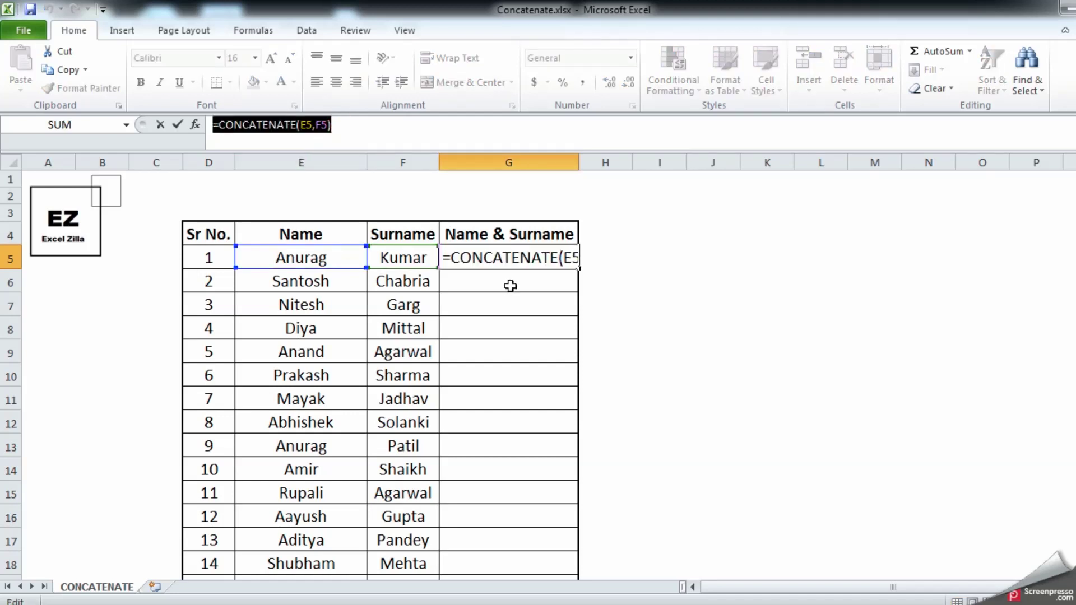
key(Escape)
double_click(513, 267)
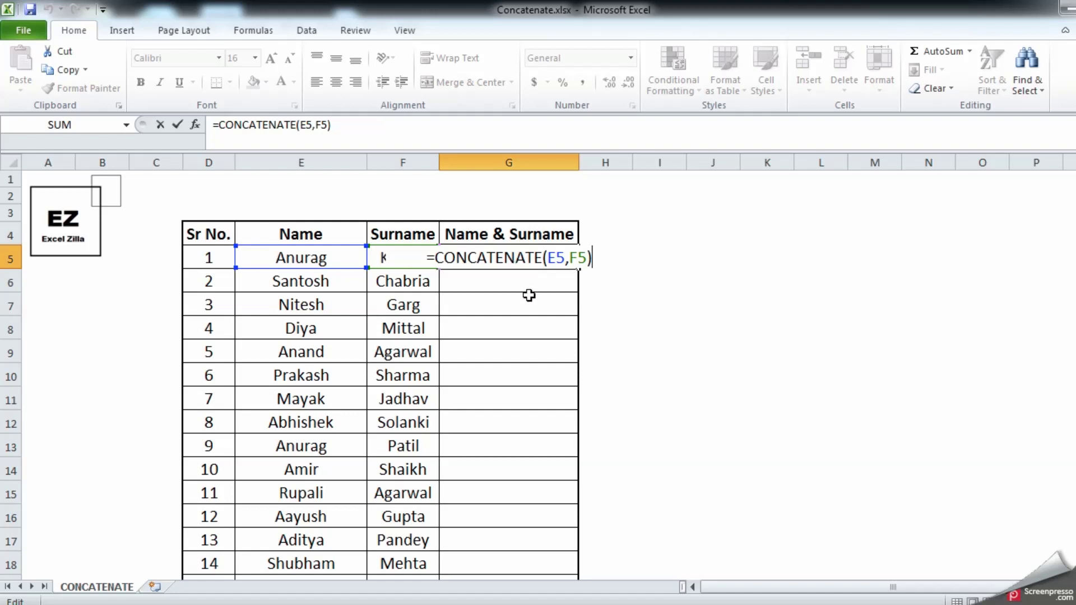
click(567, 259)
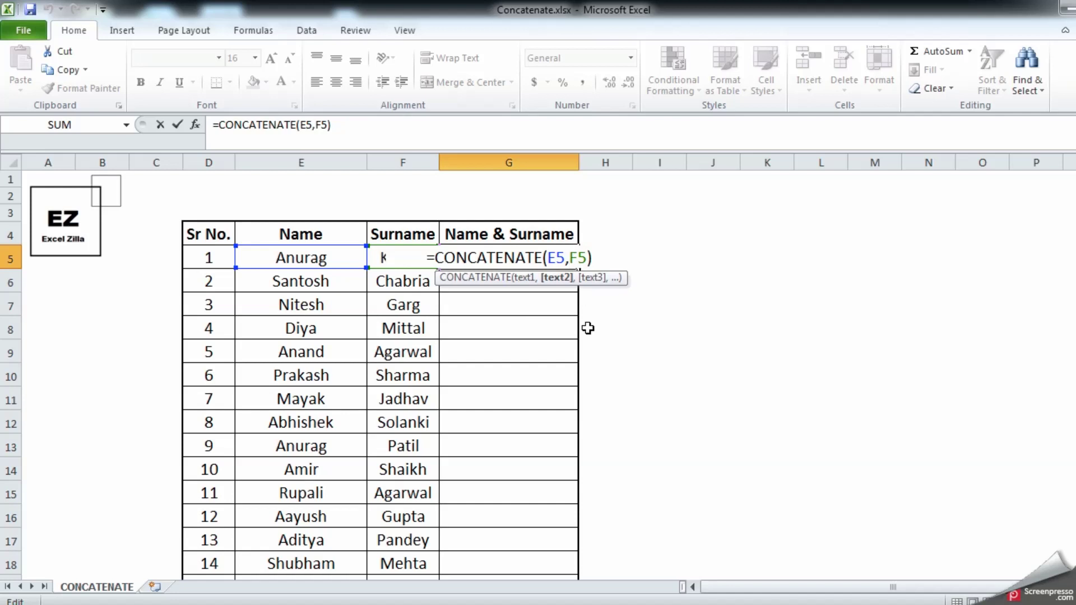
text("")
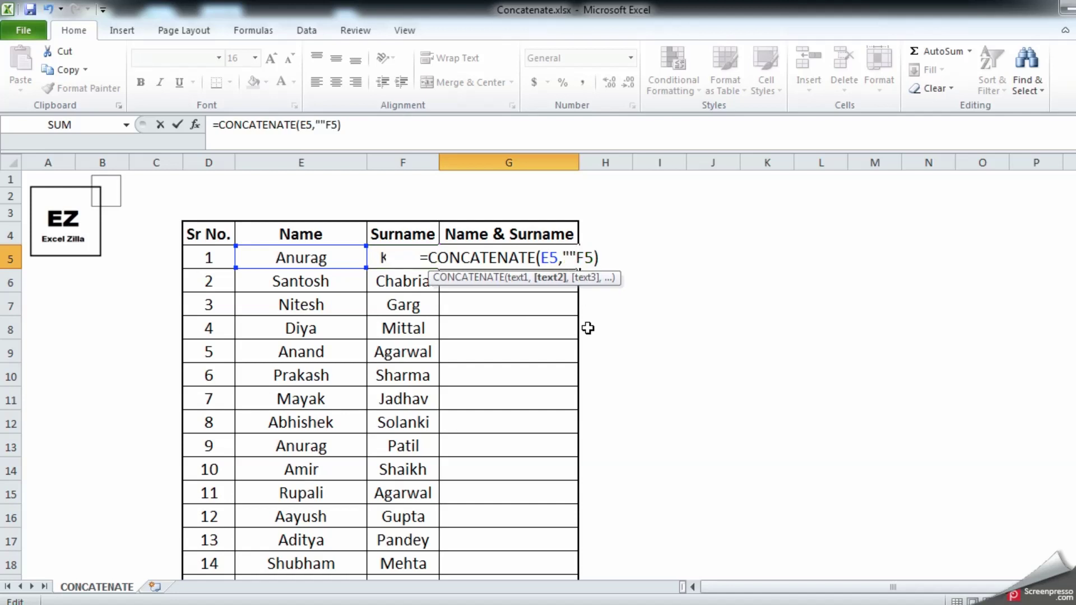
text(,)
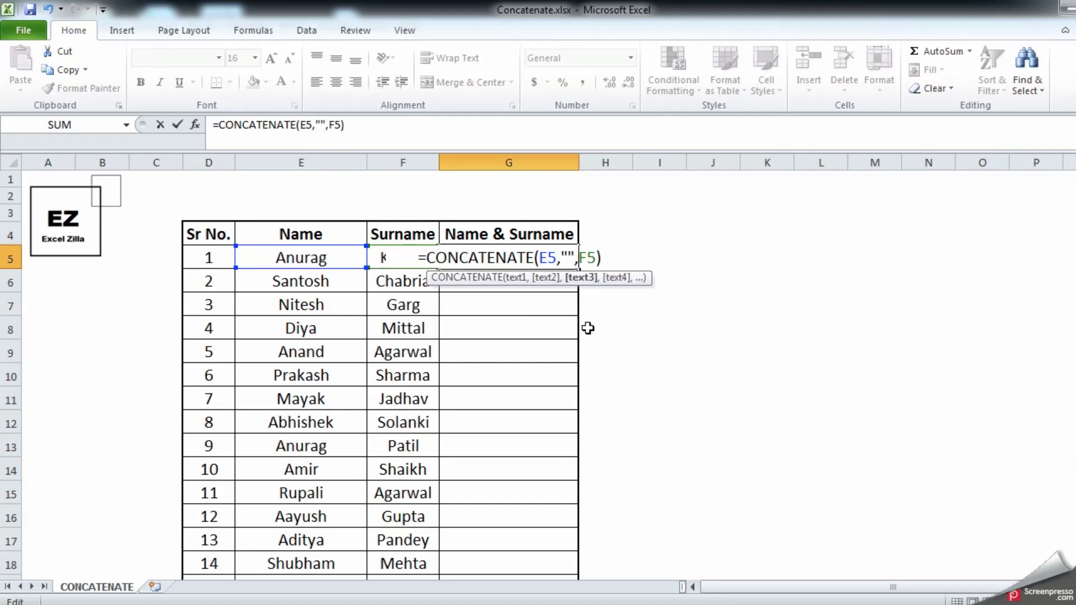
key(Return)
Put a space between the quotes so G5 reads =CONCATENATE(E5," ",F5)
key(Up)
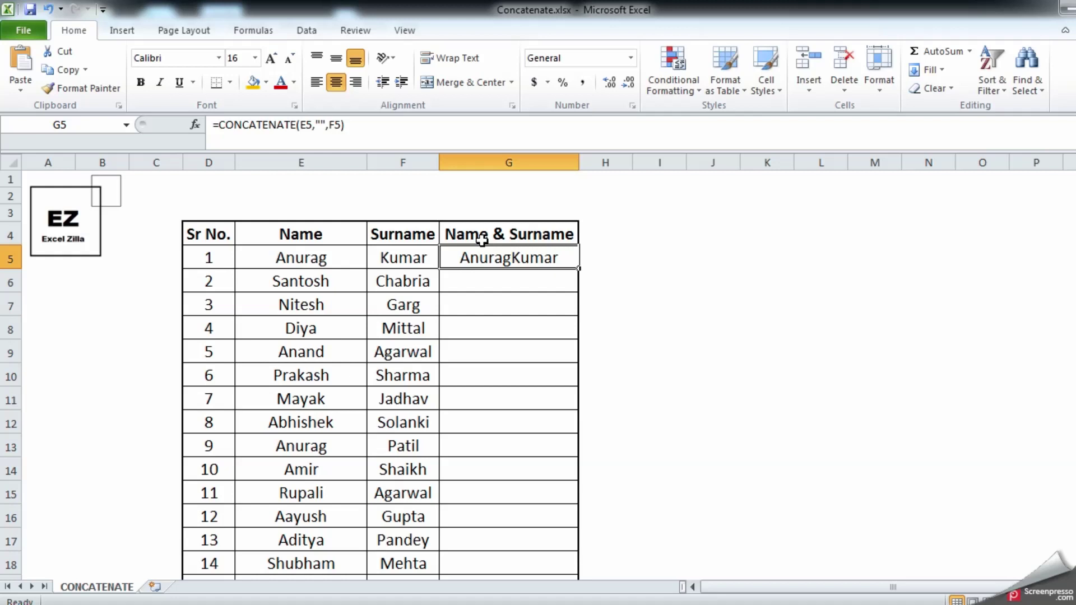
key(F2)
click(569, 258)
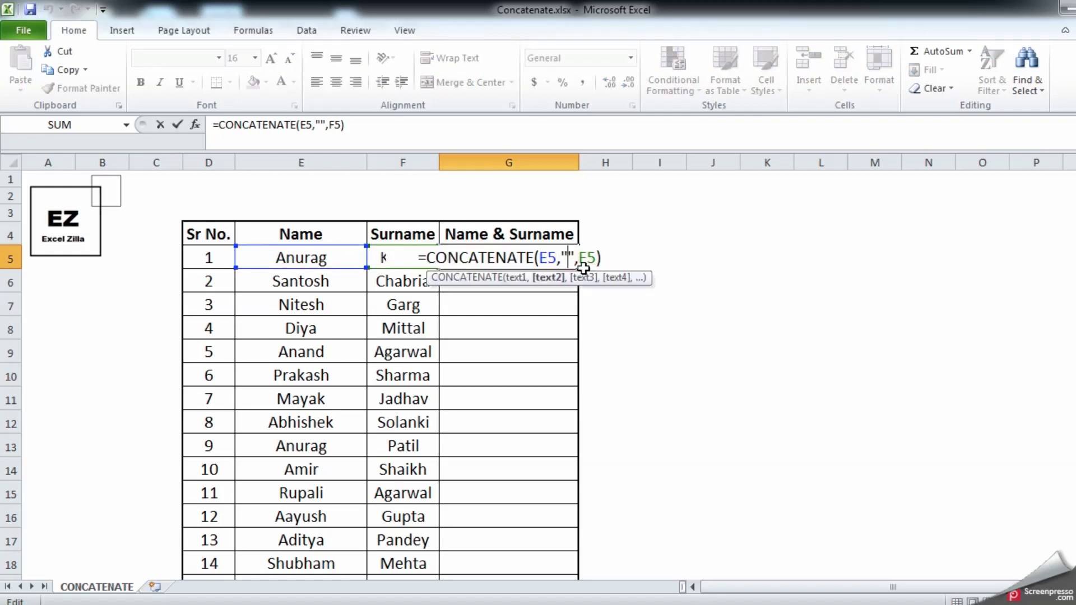
key(Return)
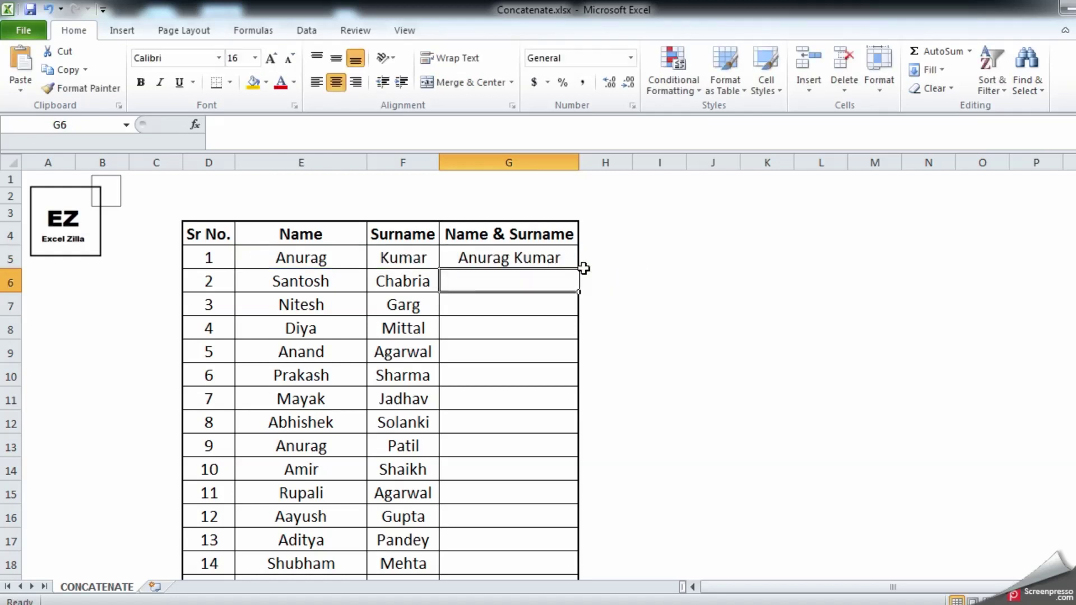
key(Up)
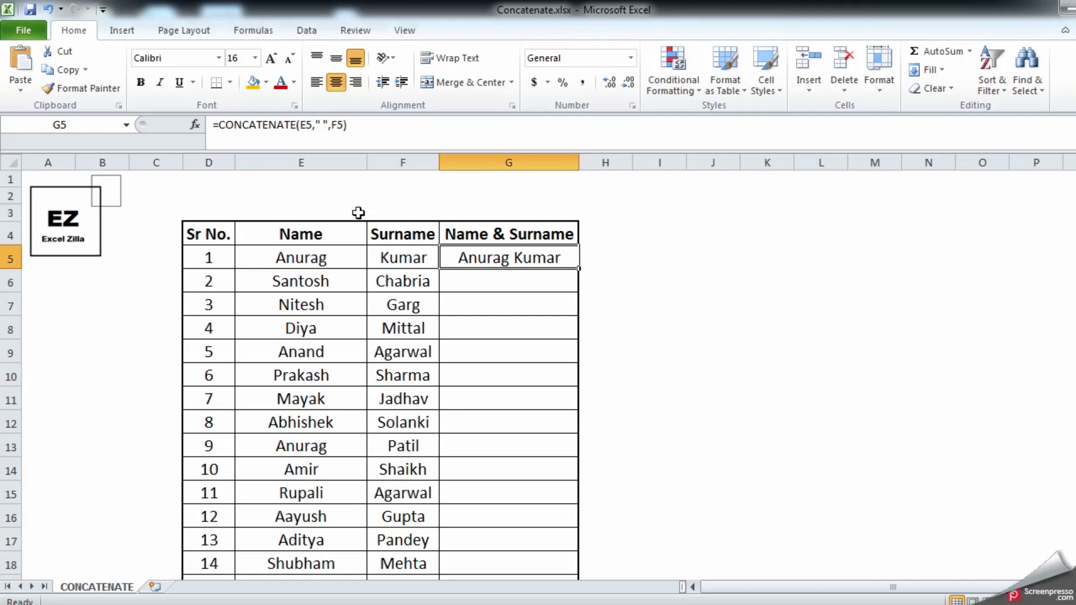
Change the G5 separator to a comma and space
click(321, 125)
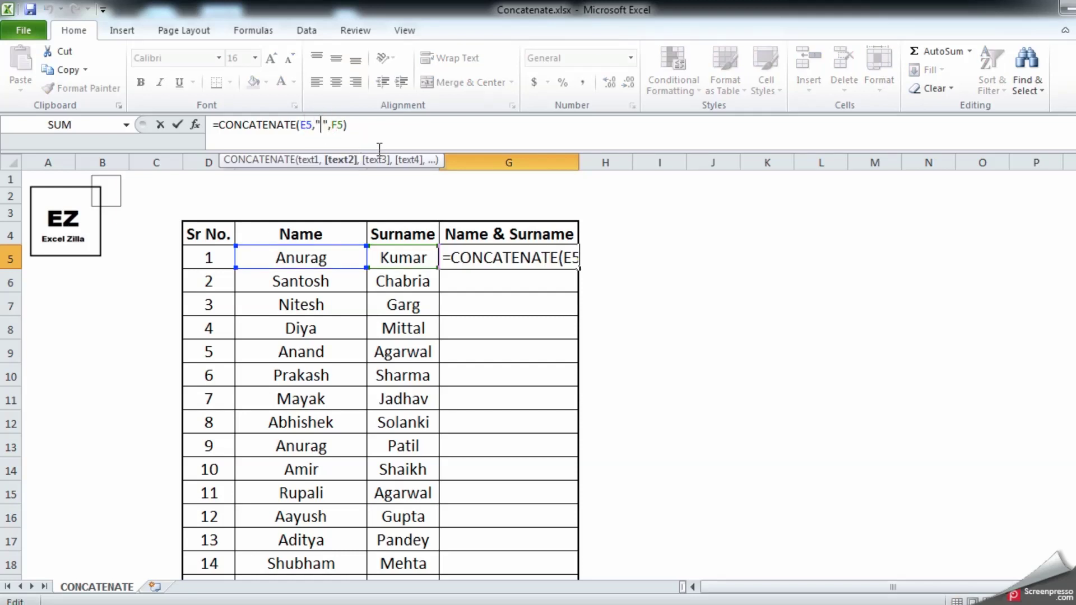
text(,)
key(Return)
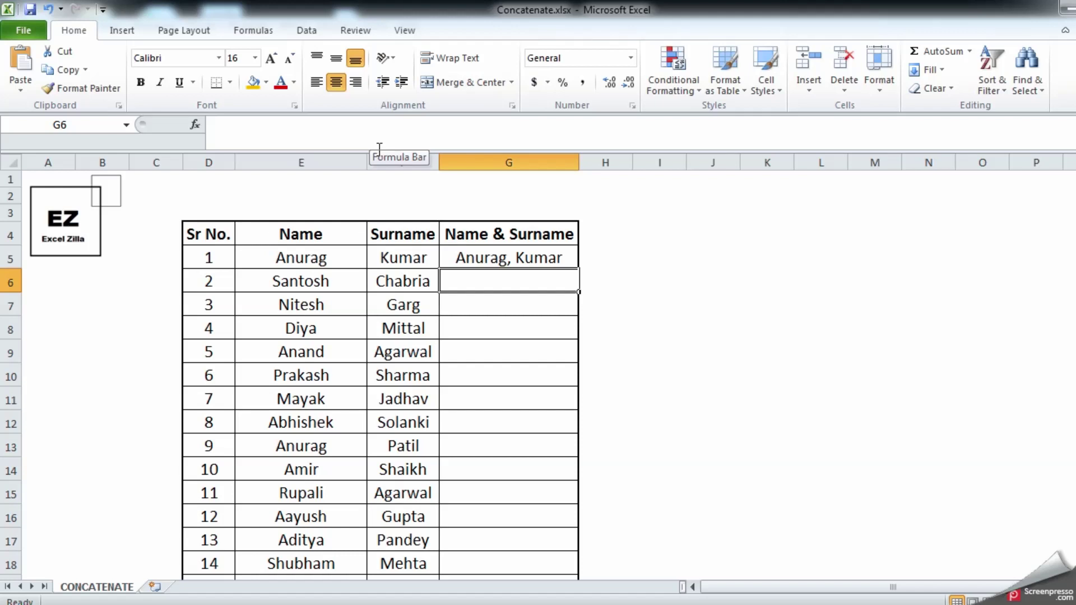
key(Up)
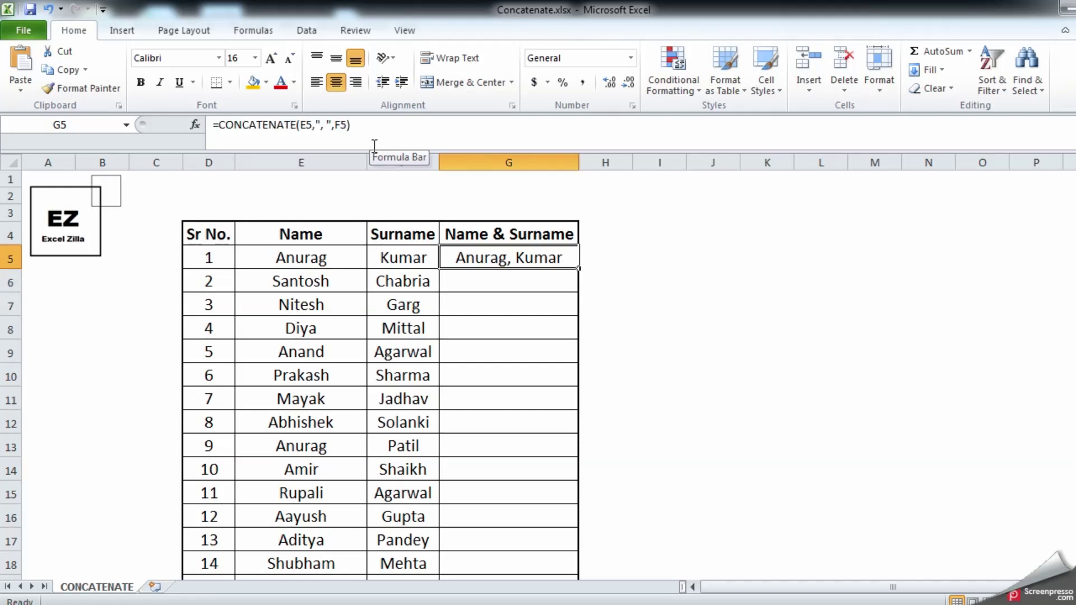
click(328, 124)
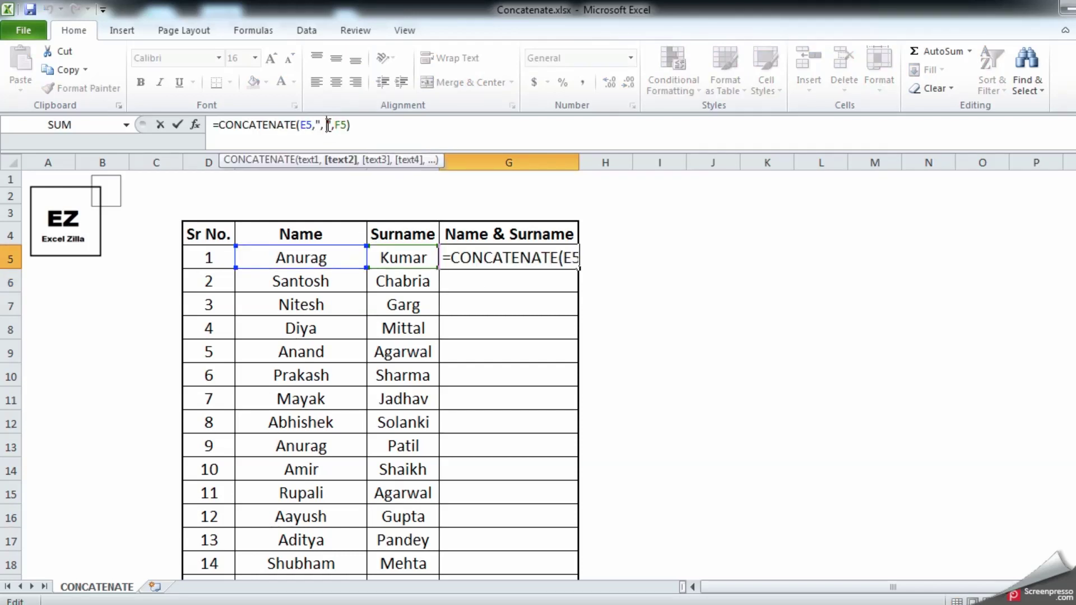
key(BackSpace)
key(BackSpace)
text(/)
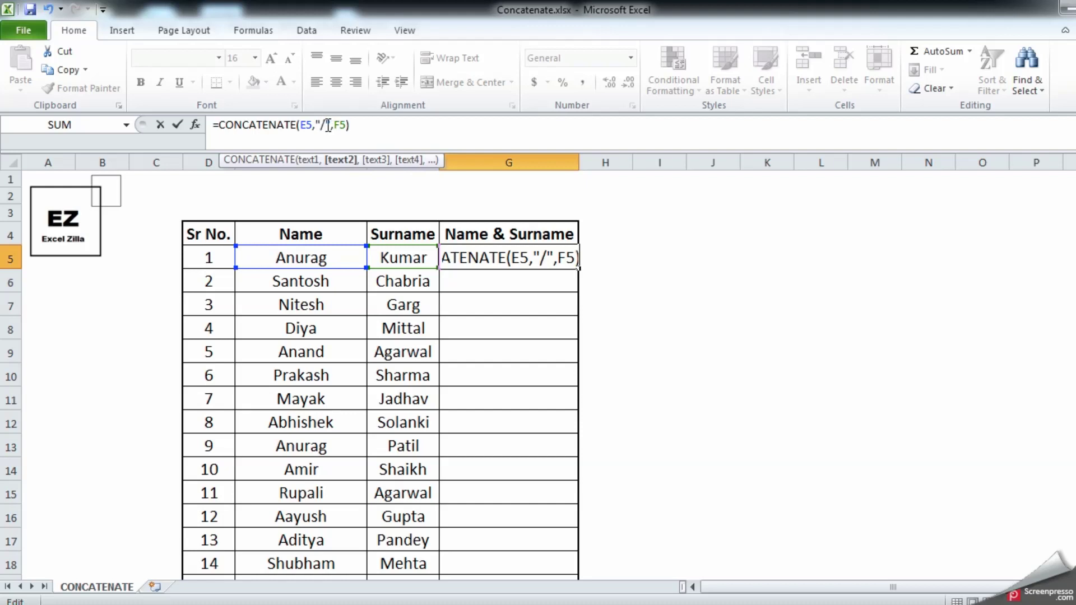
key(Return)
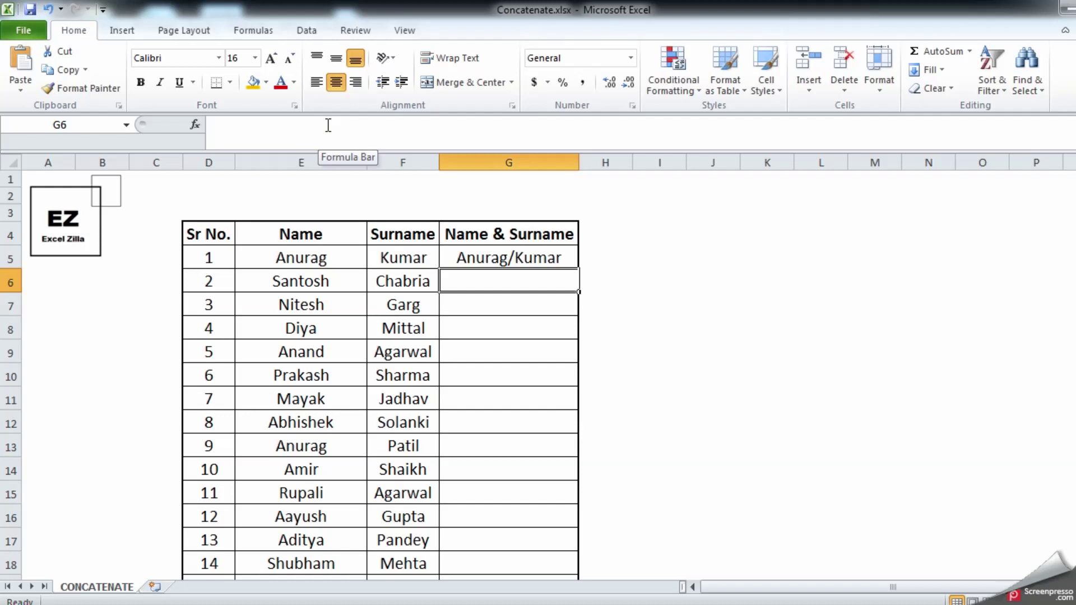
key(ctrl+z)
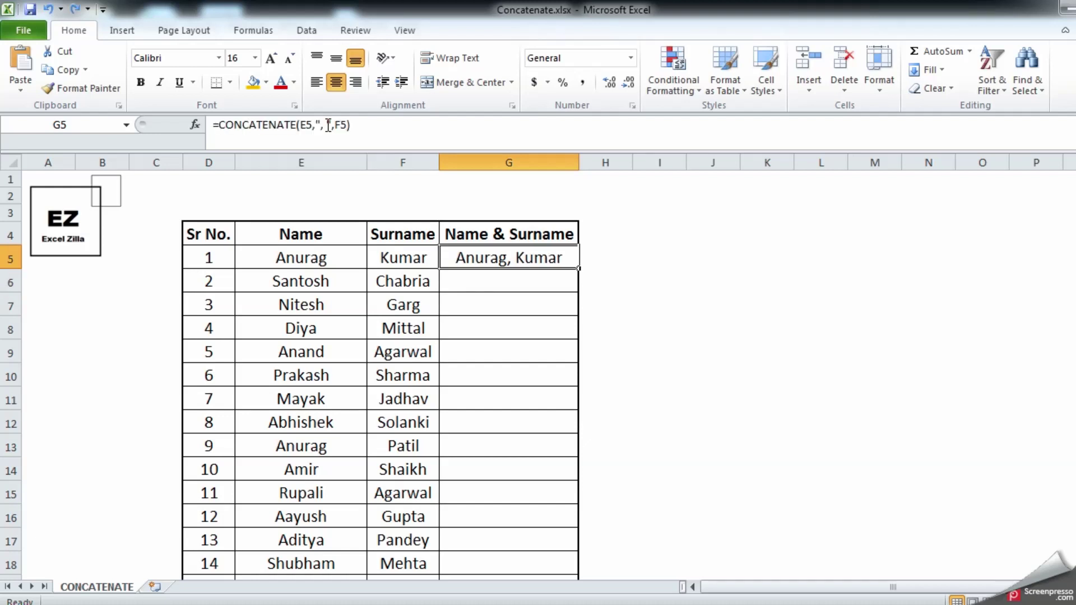
key(ctrl+z)
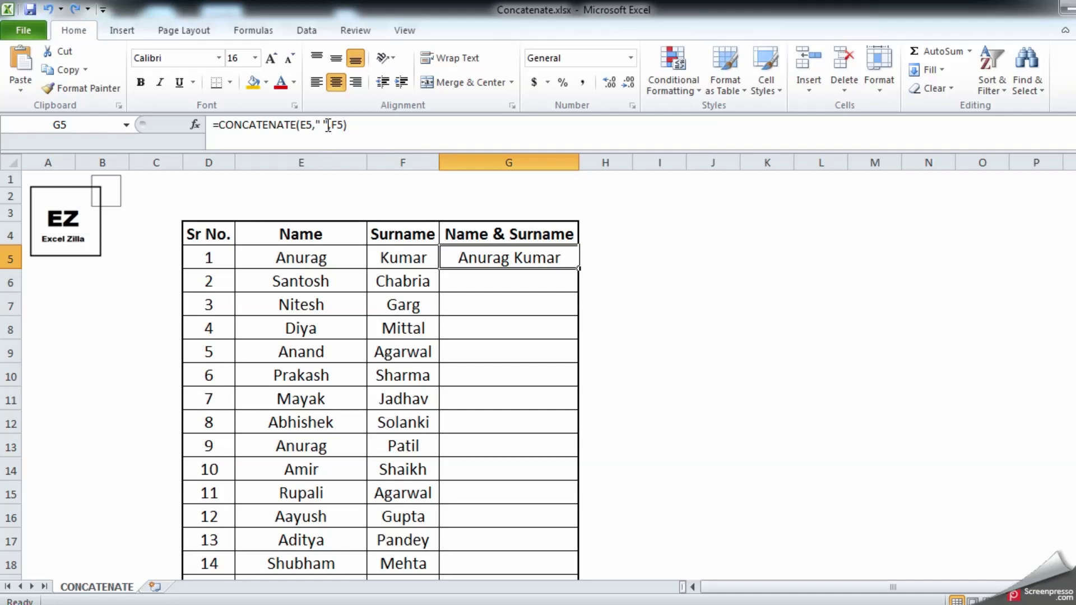
key(Return)
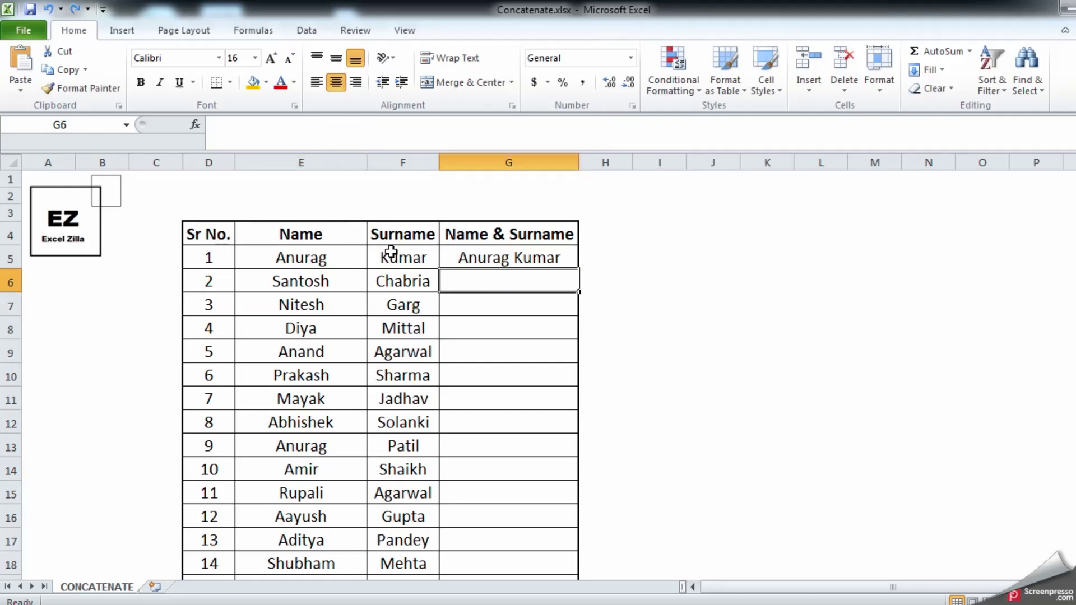
Fill the G5 CONCATENATE formula down to G24 for all 20 names
scroll(397, 478, down, 4)
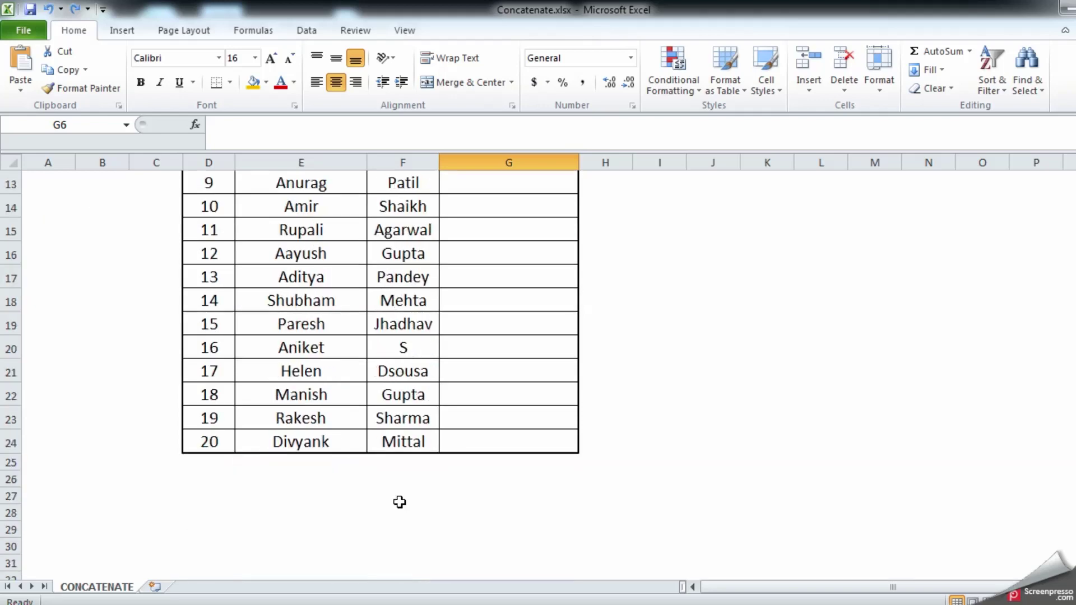
scroll(399, 499, up, 4)
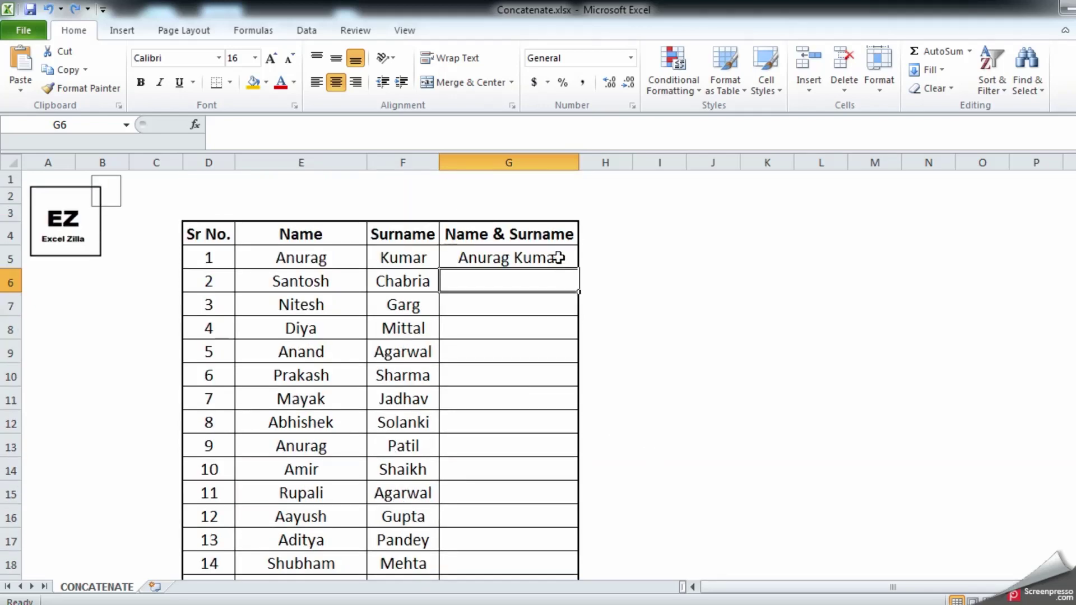
click(559, 258)
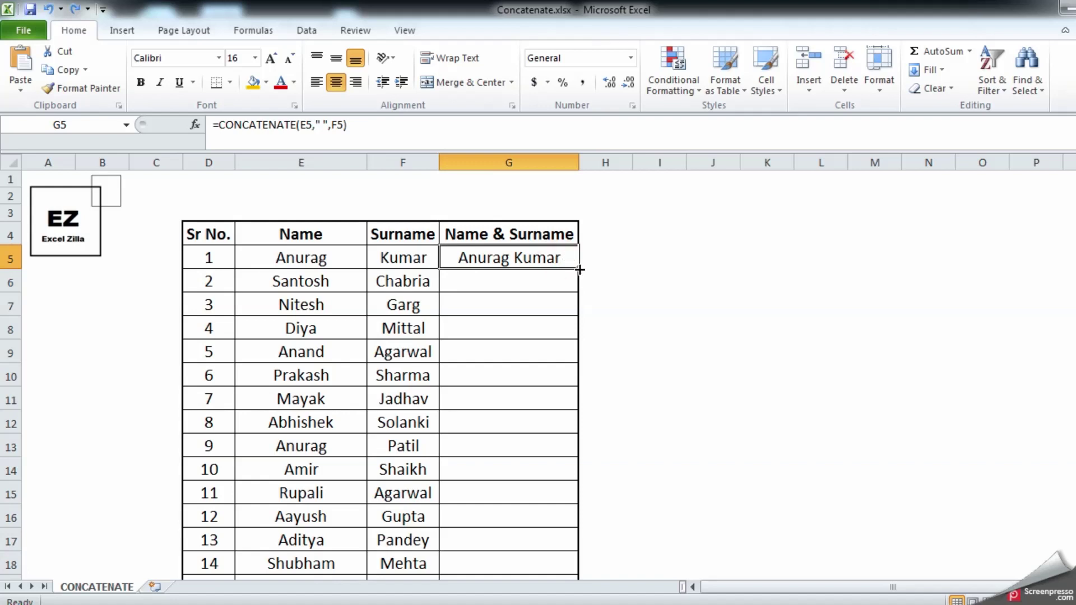
double_click(579, 269)
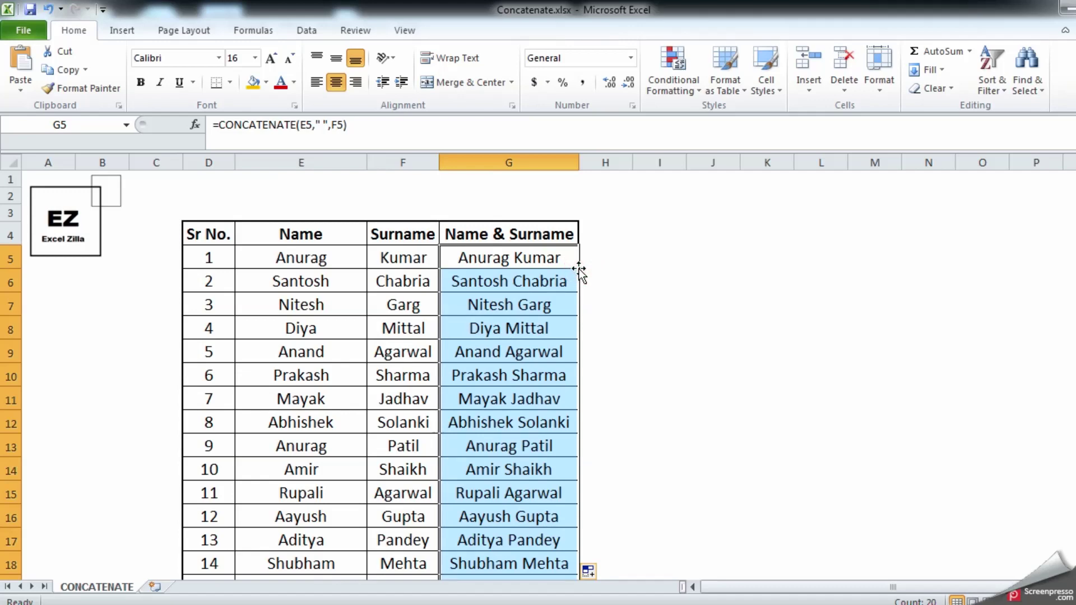
scroll(574, 308, down, 5)
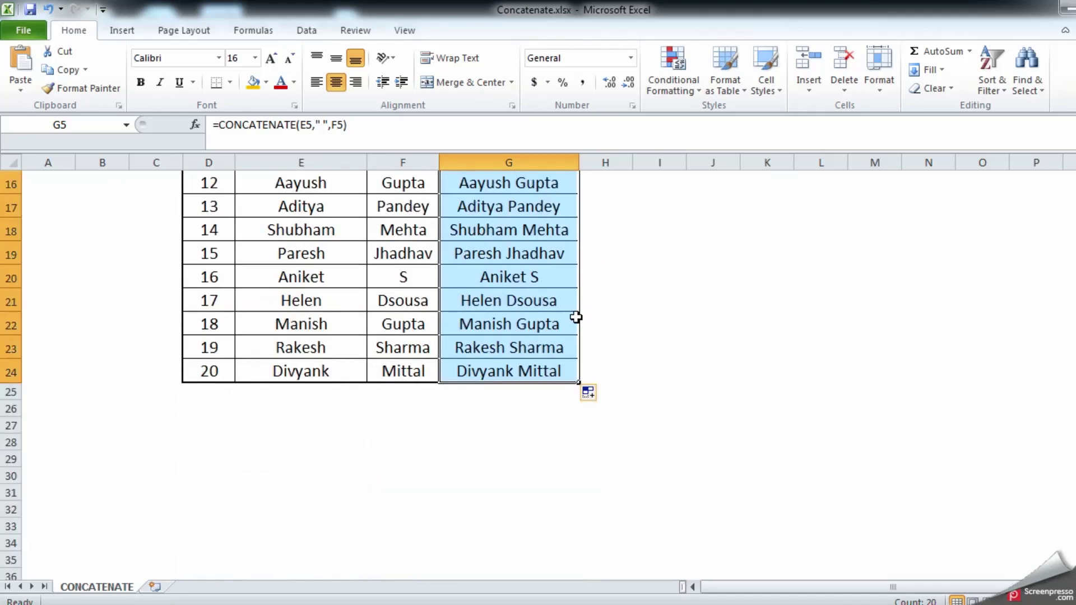
scroll(574, 307, up, 5)
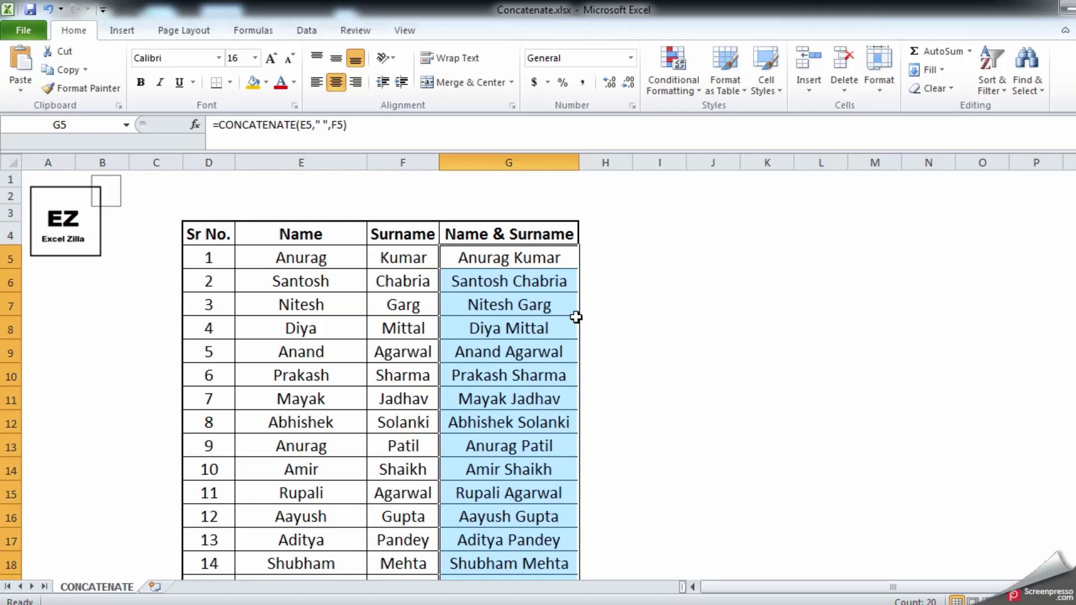
click(415, 264)
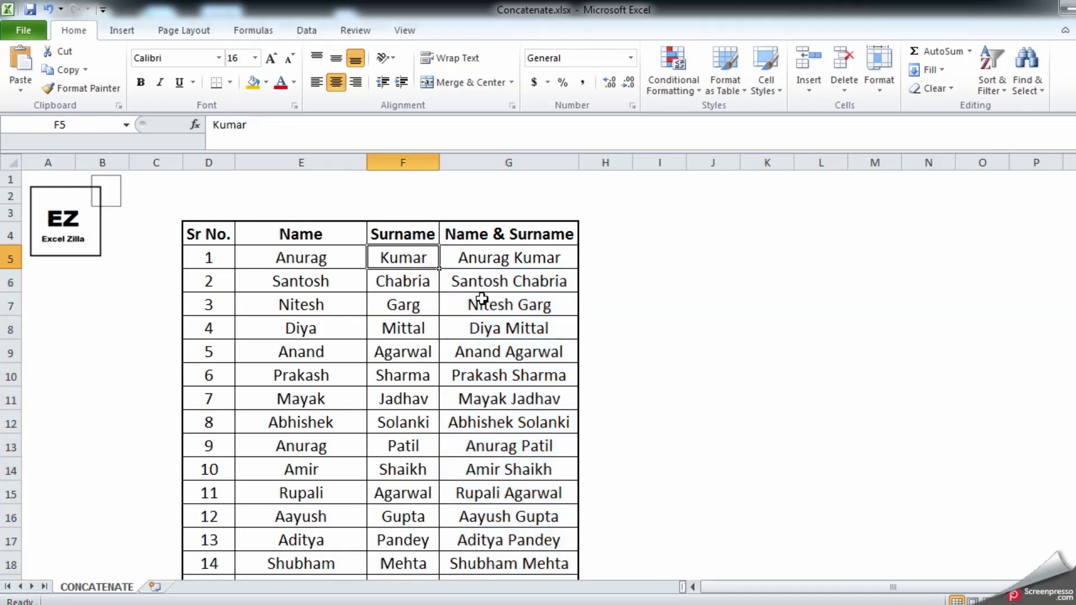